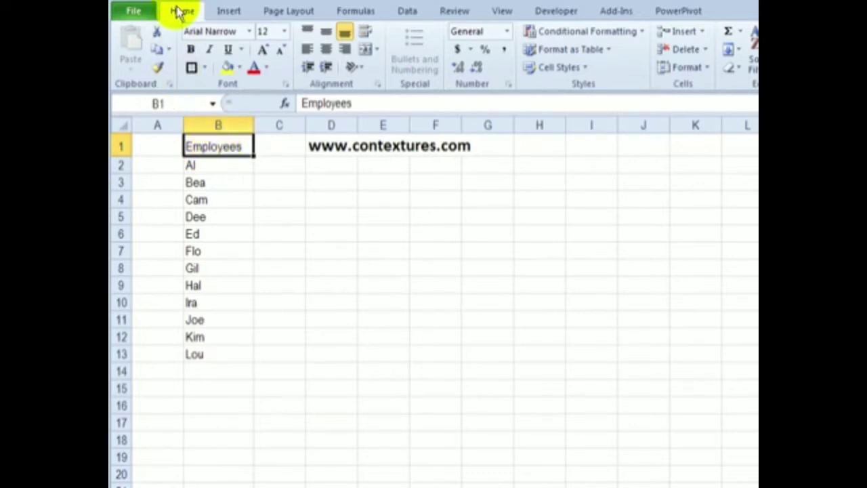
Convert the Employees list in B1:B13 into a table with the first row as headers
left_click(229, 12)
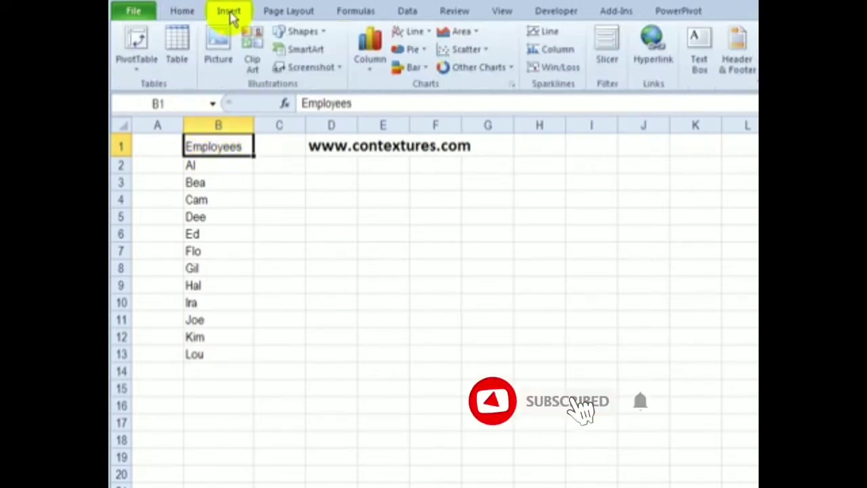
left_click(176, 44)
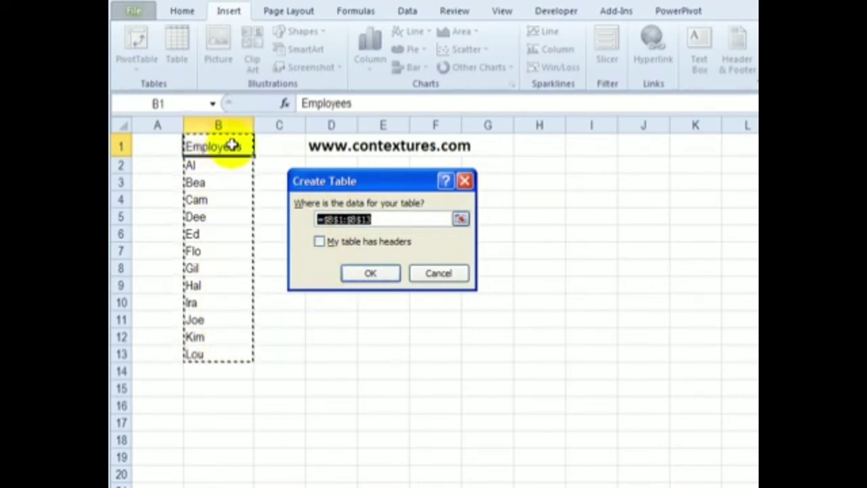
left_click(321, 244)
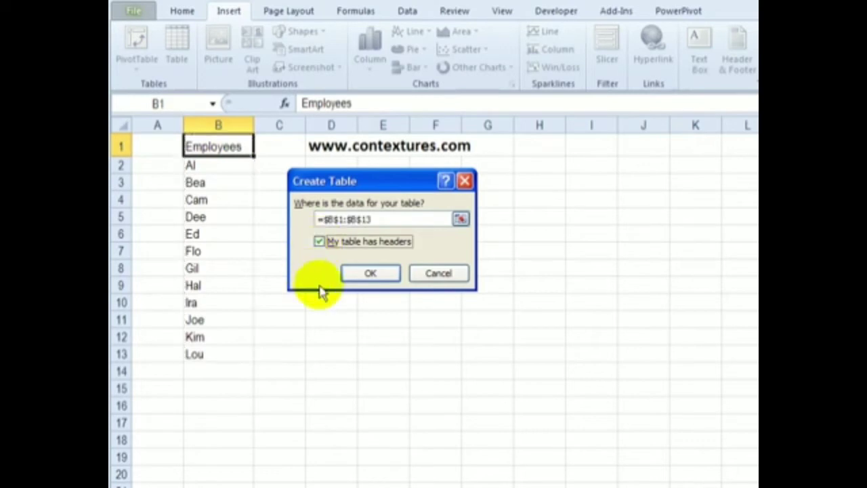
left_click(384, 276)
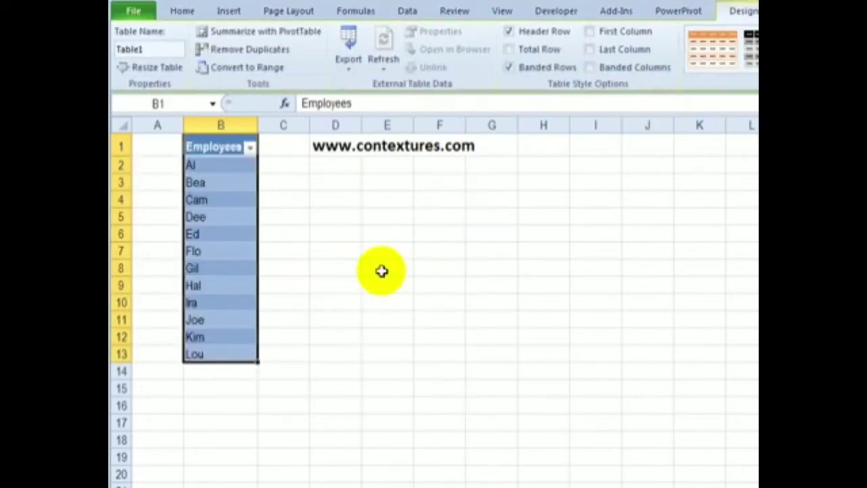
Select a cell in the new table and confirm it is named Table1
key("Right")
key("Right")
key("Down")
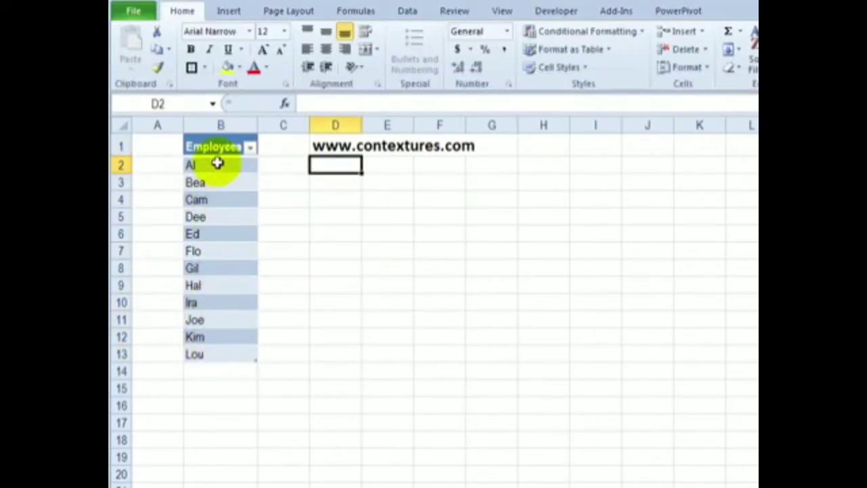
left_click(217, 164)
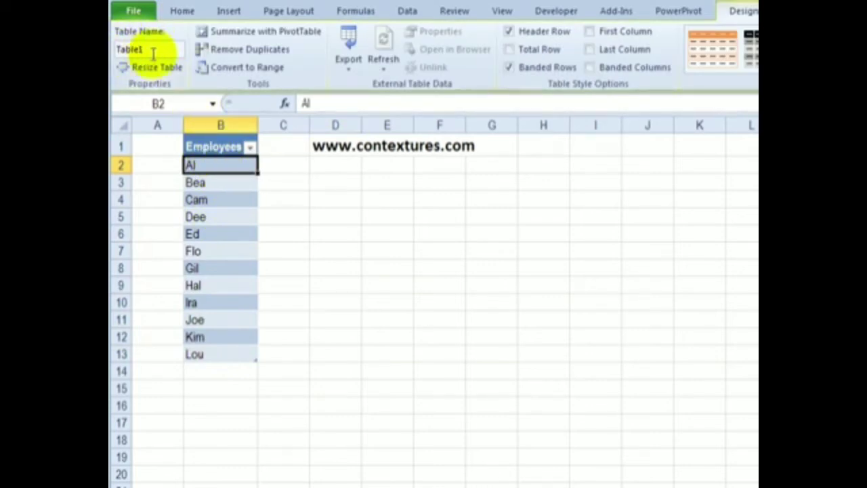
left_click(152, 51)
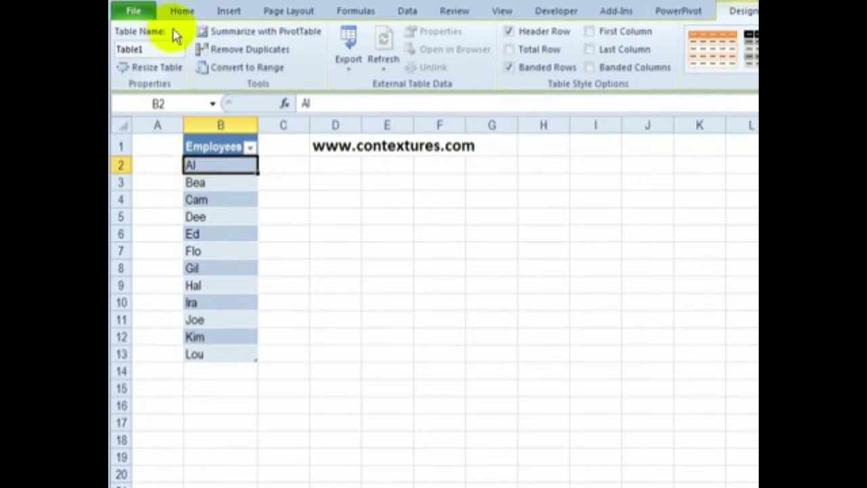
Start a new workbook-scope name called EmpList and clear its Refers to box
left_click(354, 12)
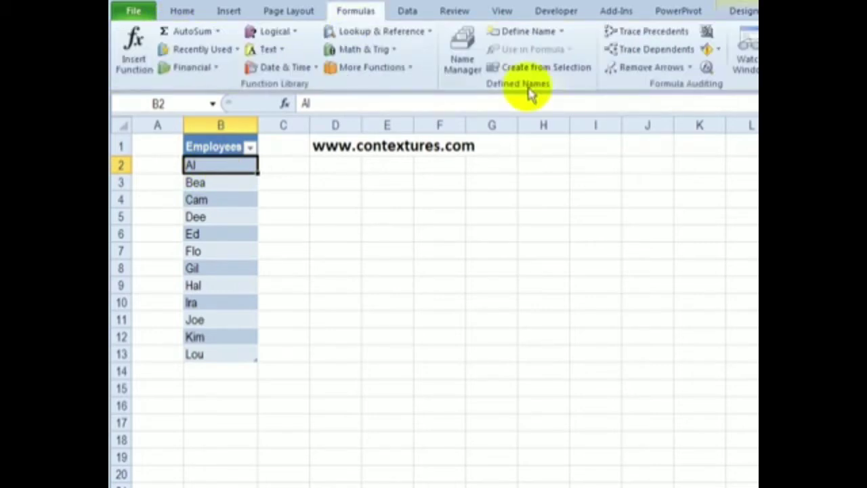
left_click(529, 34)
type("EmpList")
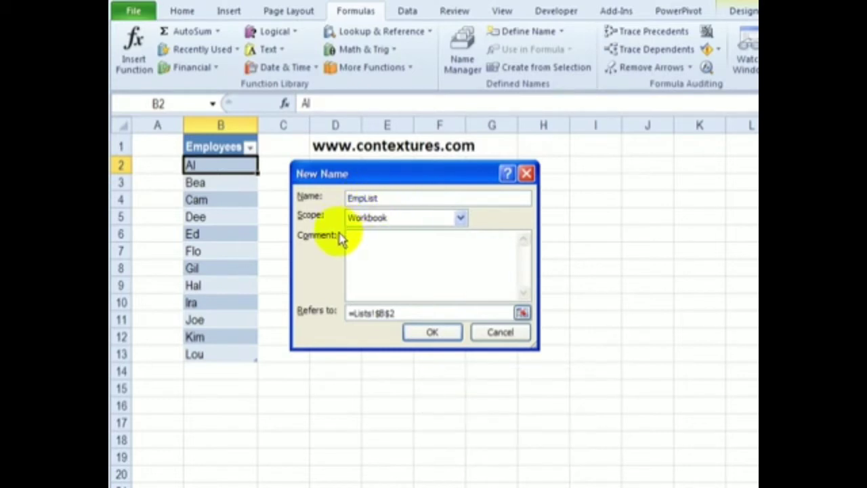
left_click(366, 196)
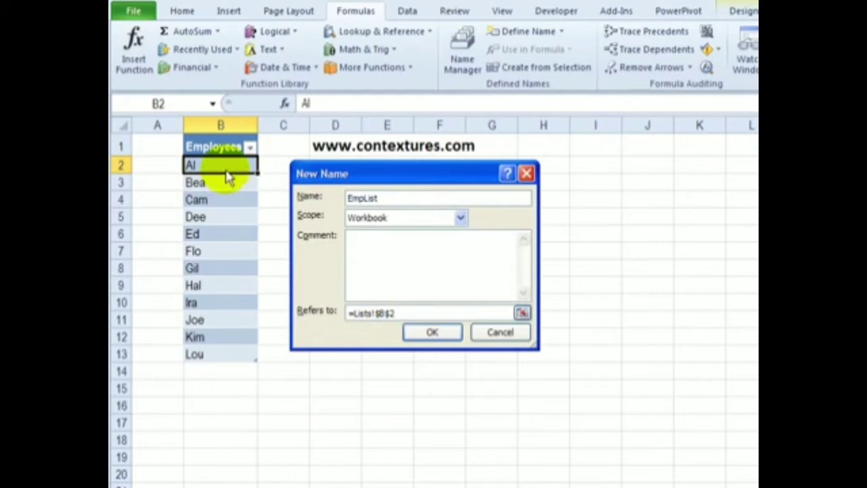
left_click_drag(404, 313, 352, 314)
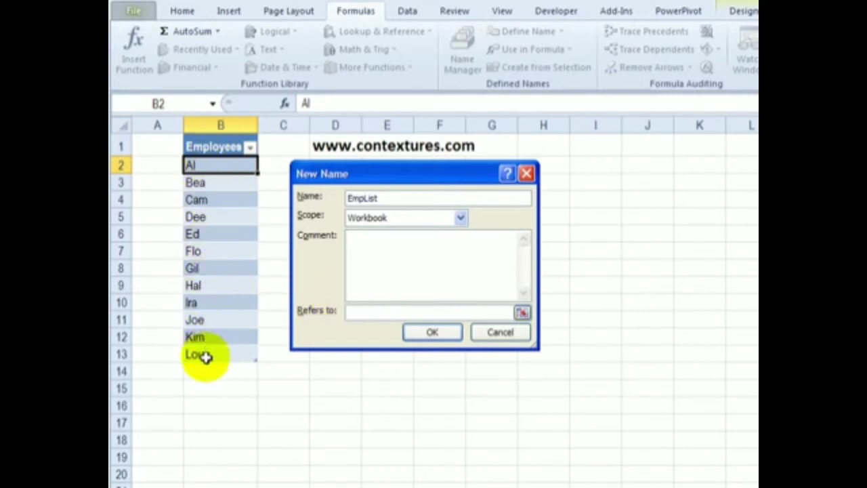
Point EmpList at the table's Employees column (=Table1[Employees]) and save the name
left_click(365, 309)
type("=")
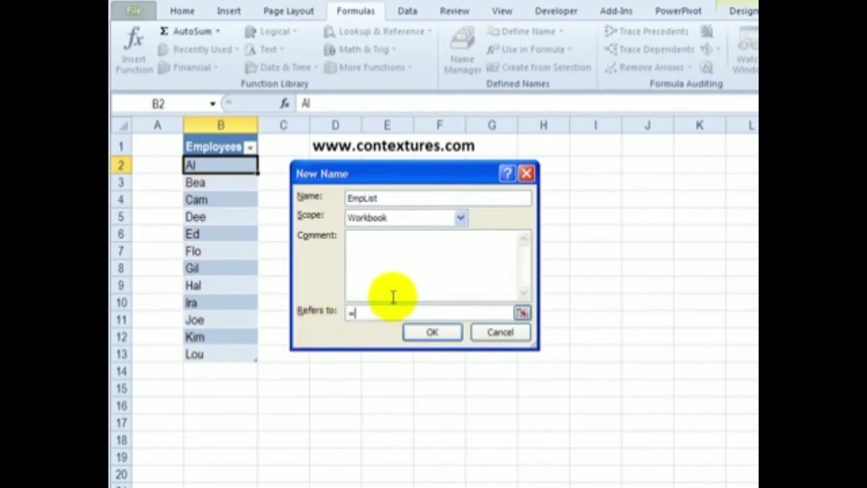
left_click(523, 314)
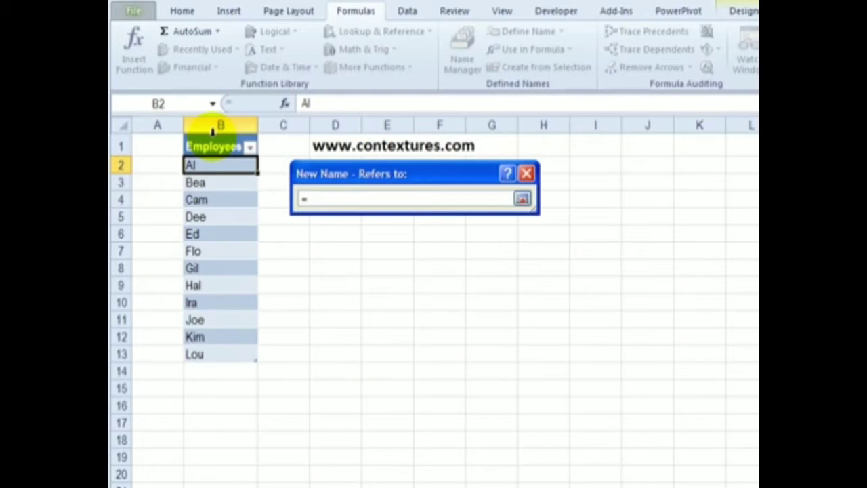
left_click(212, 133)
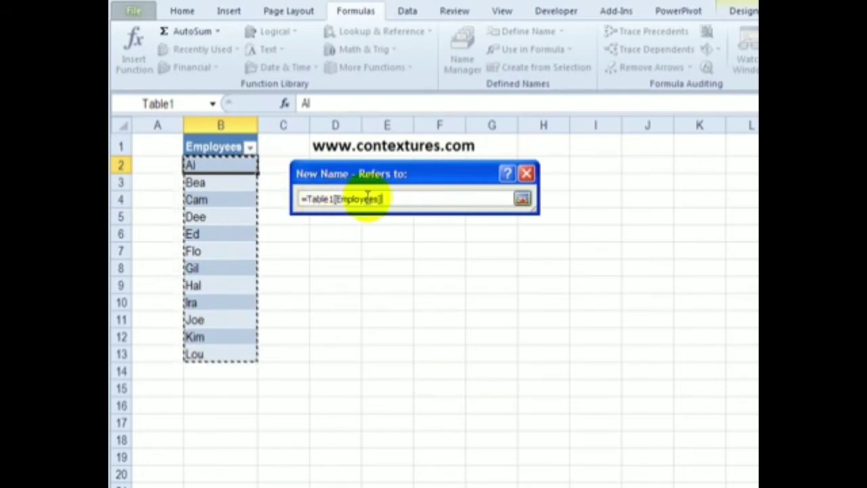
left_click(522, 199)
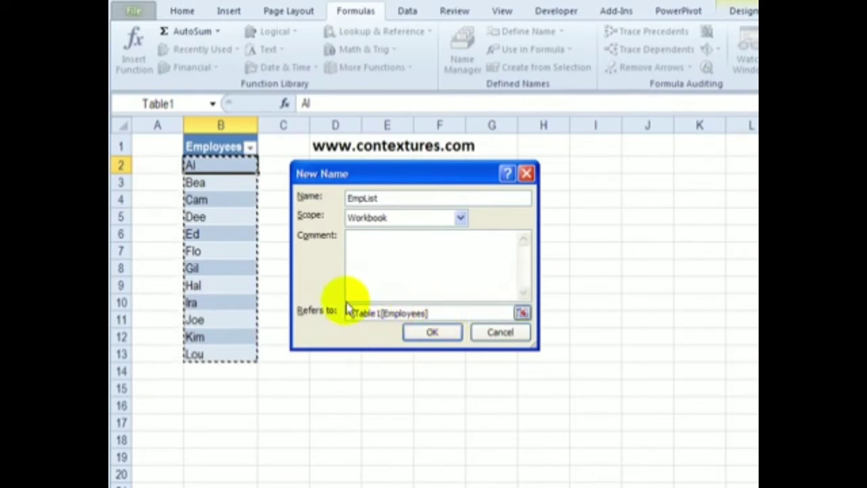
left_click(433, 332)
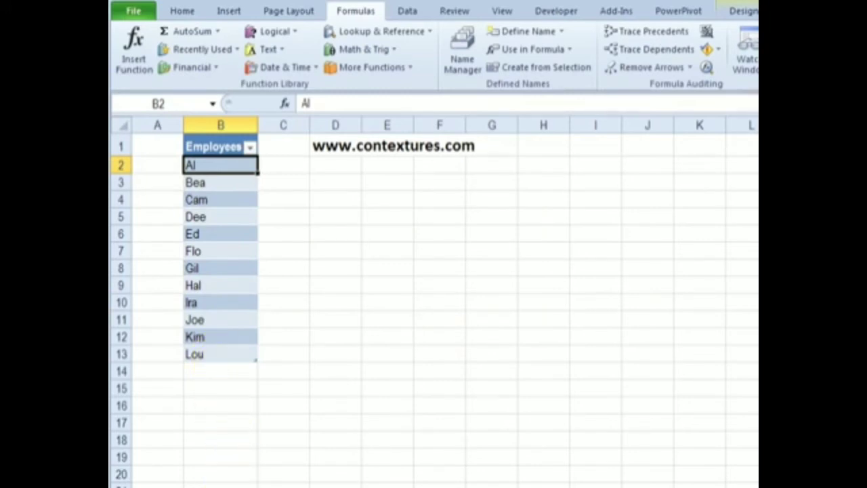
Select the Staff cells B2:B8 and set their data validation to allow a List
left_click(256, 475)
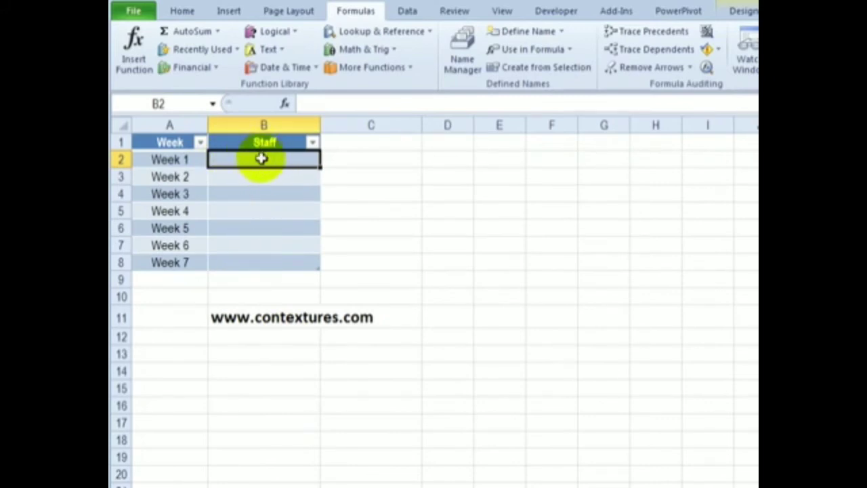
left_click_drag(262, 158, 261, 261)
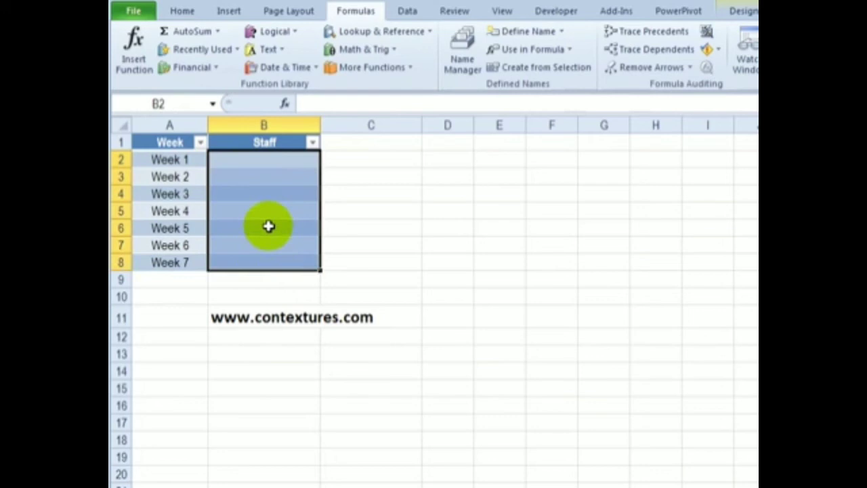
left_click(409, 11)
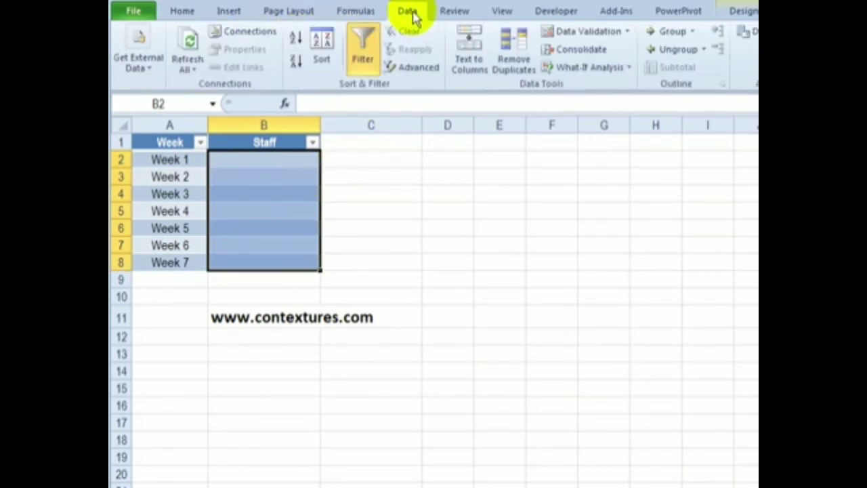
left_click(582, 36)
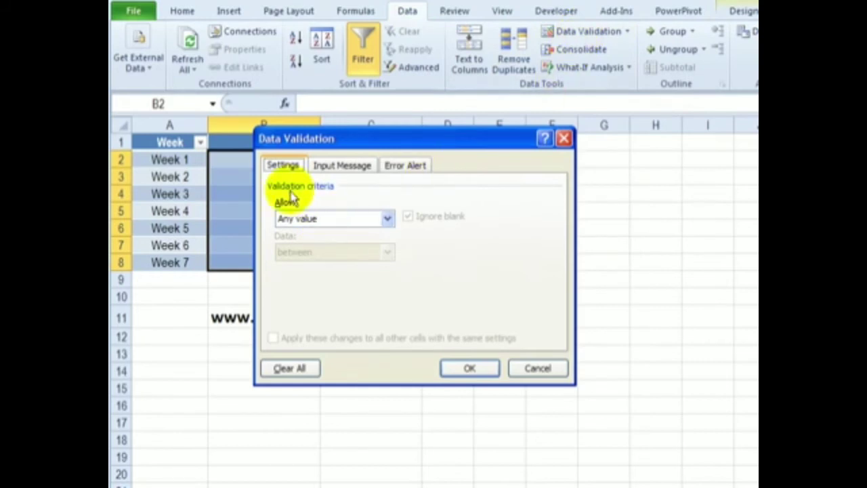
left_click(388, 220)
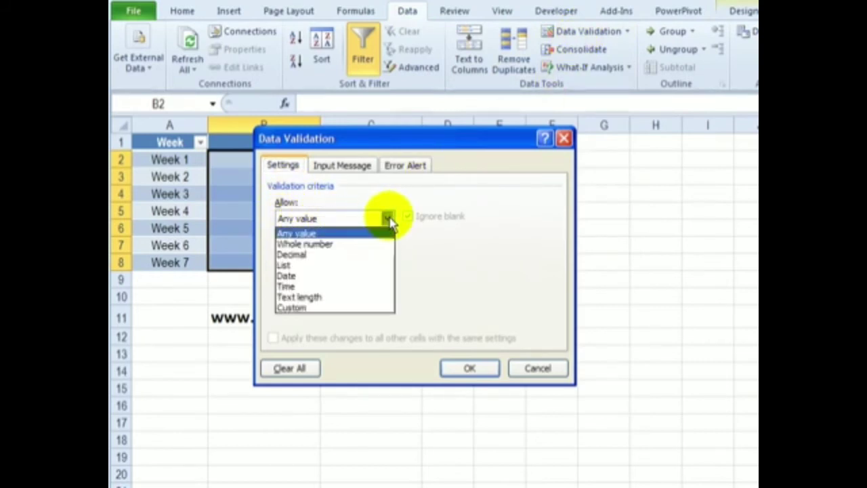
left_click(314, 267)
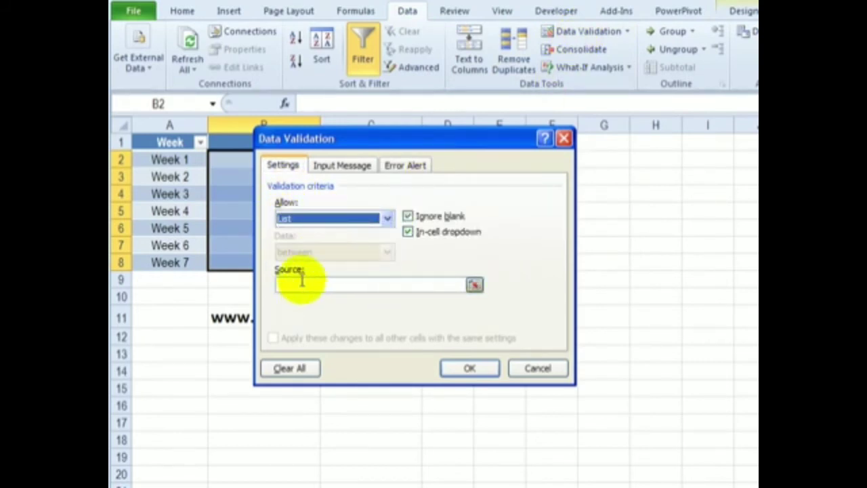
Use F3 to set the list source to =EmpList, and apply the validation
left_click(297, 285)
type("=")
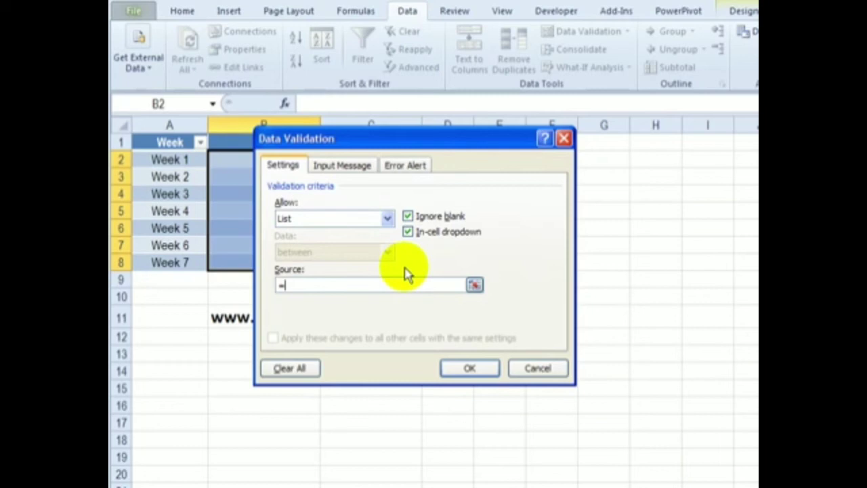
key("F3")
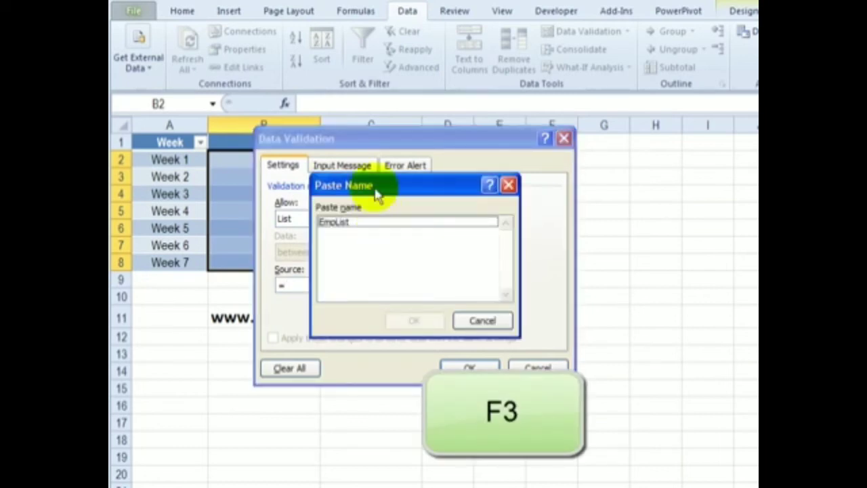
left_click(337, 226)
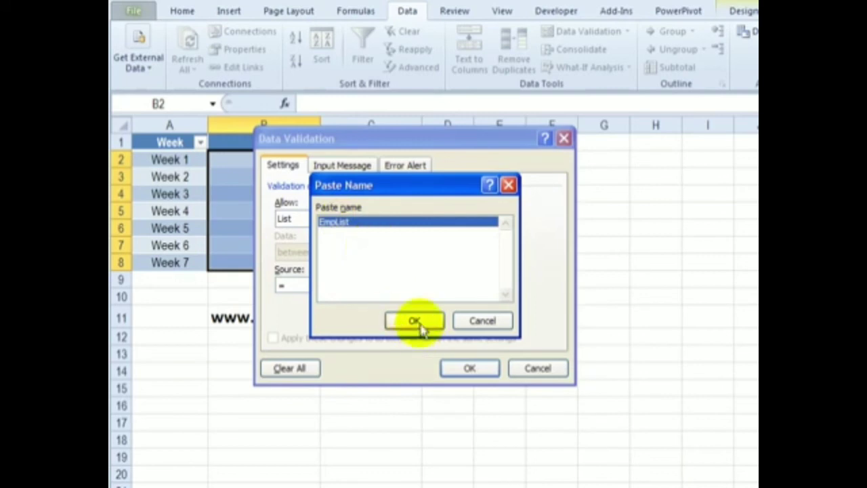
left_click(416, 322)
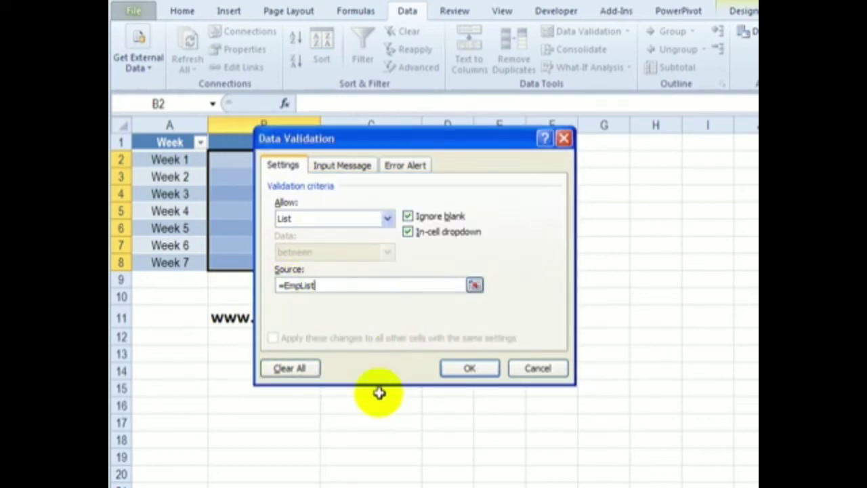
left_click(471, 369)
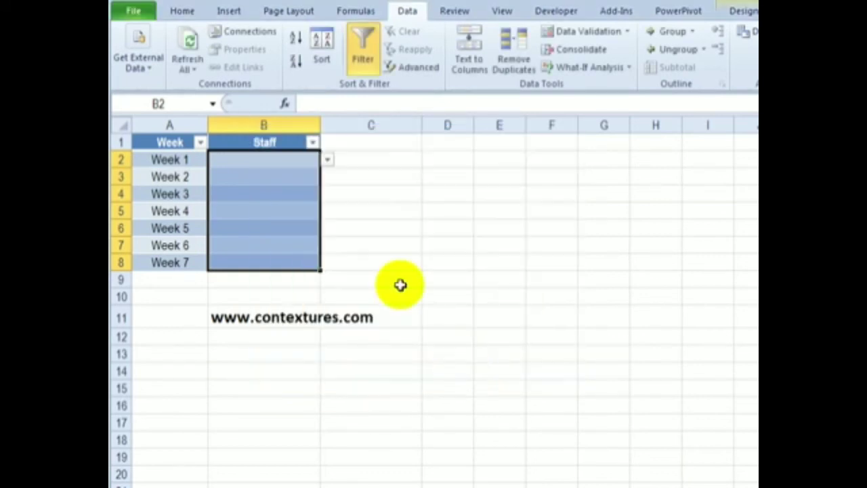
Pick Gil from the employee drop-down for the Week 1 Staff cell B2
left_click(267, 158)
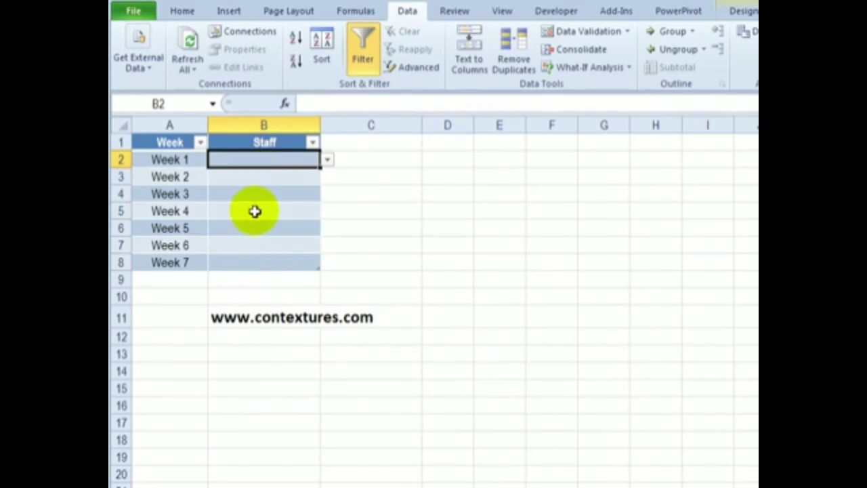
left_click(254, 211)
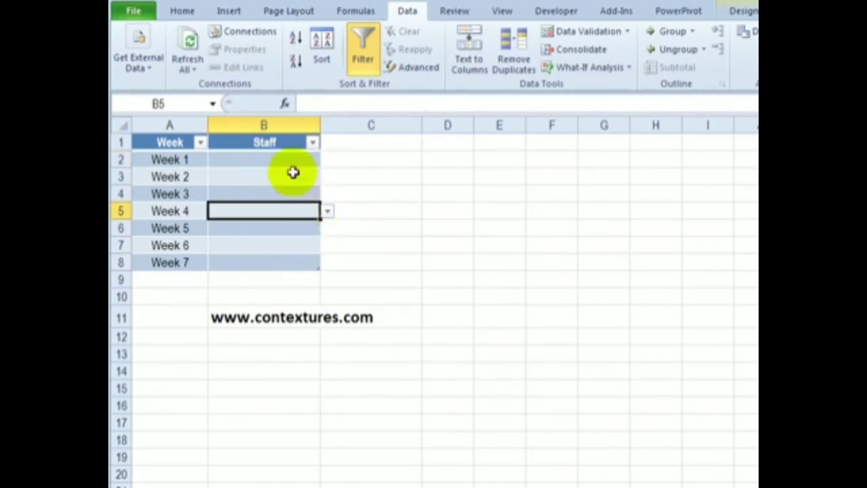
left_click(265, 158)
key("alt+Down")
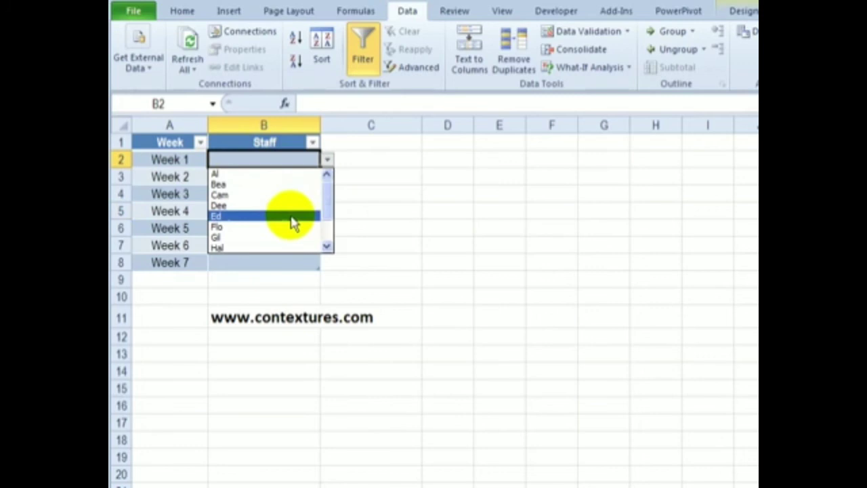
left_click(282, 235)
Pick Dee for Week 2 in B3, leaving Week 3's name list showing
left_click(298, 178)
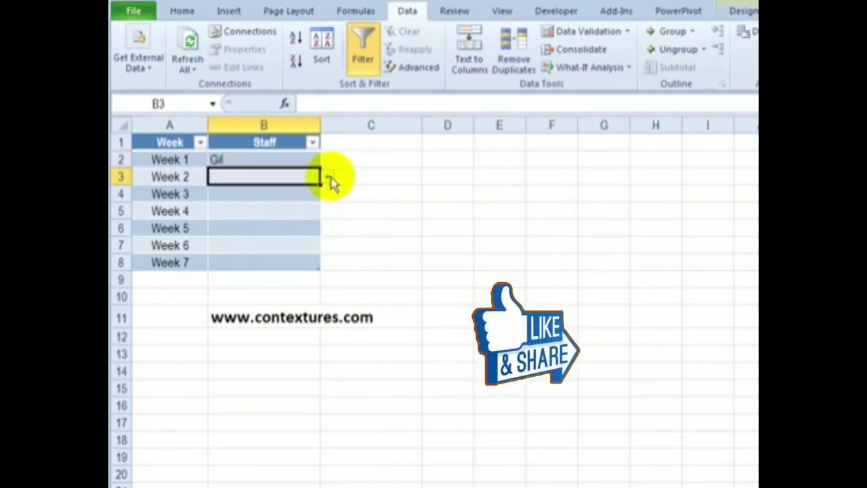
left_click(327, 176)
left_click(300, 232)
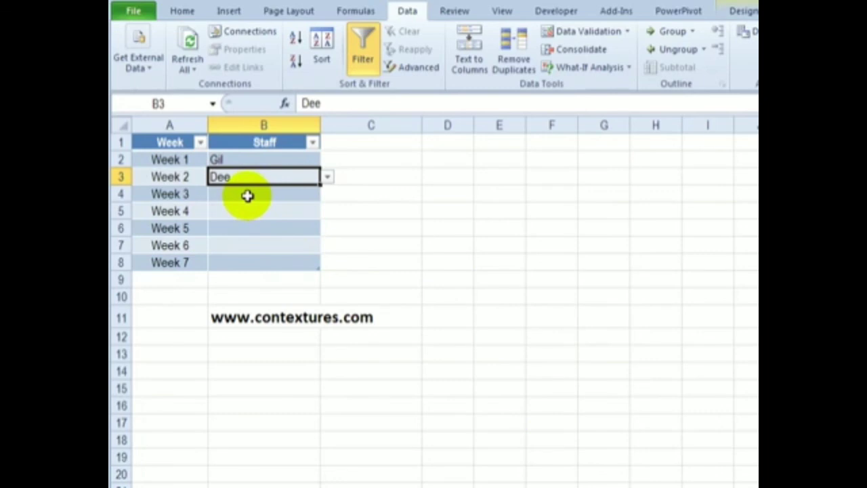
left_click(243, 196)
left_click(327, 194)
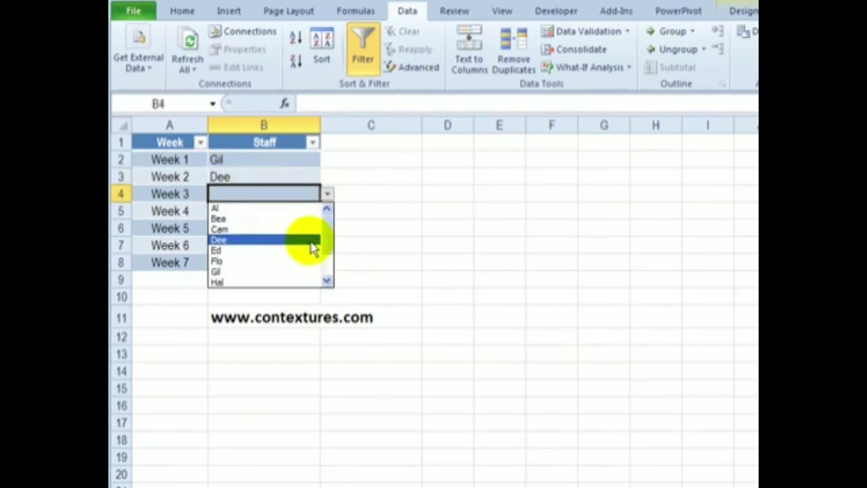